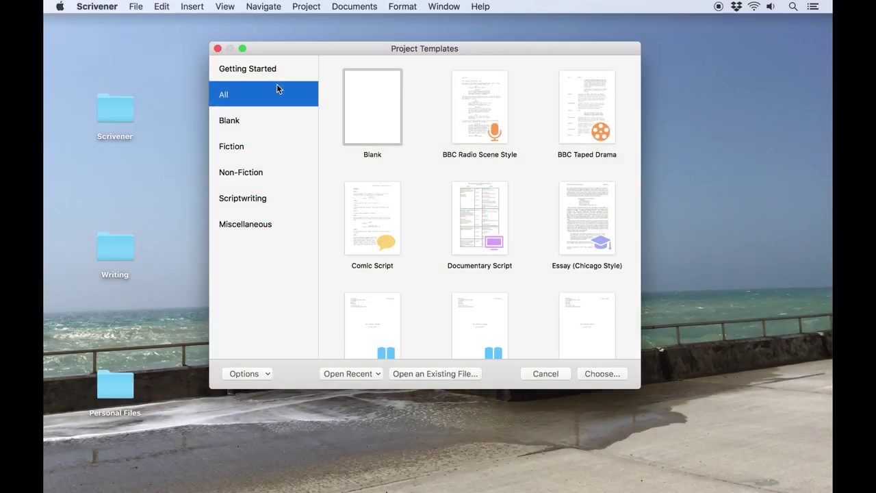
Browse the Blank and Fiction template categories, selecting the Short Story template
click(257, 127)
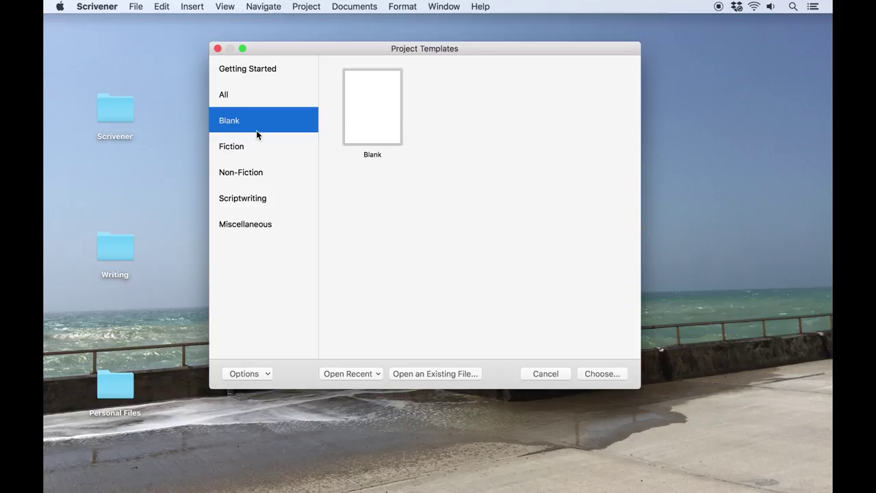
click(258, 145)
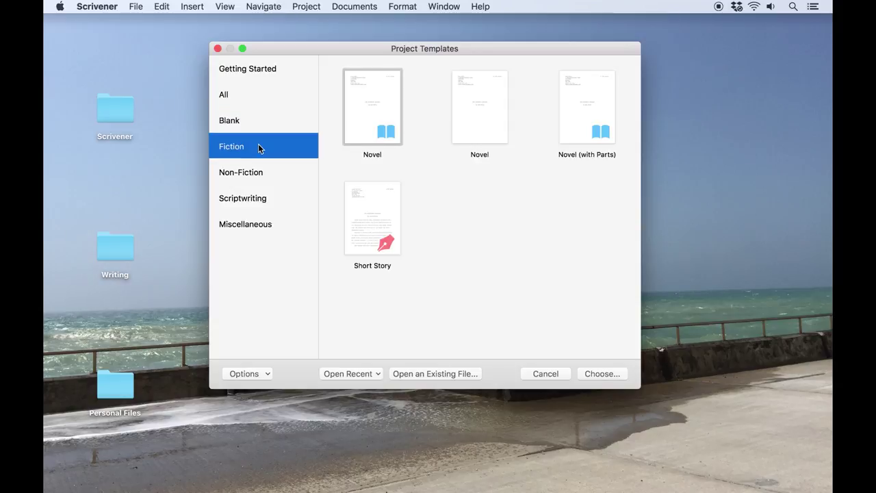
click(356, 115)
click(348, 216)
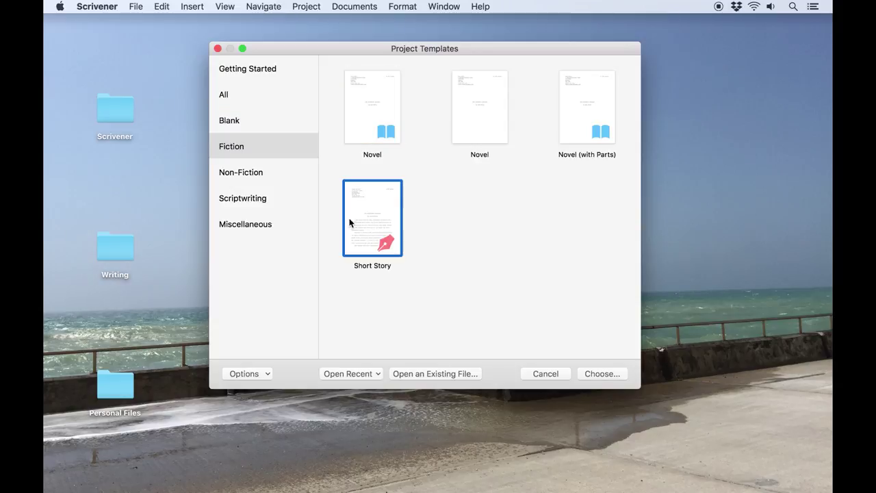
Preview Essay (Chicago Style), Paper (MLA), General Non-Fiction, then Scriptwriting and Miscellaneous templates
click(285, 171)
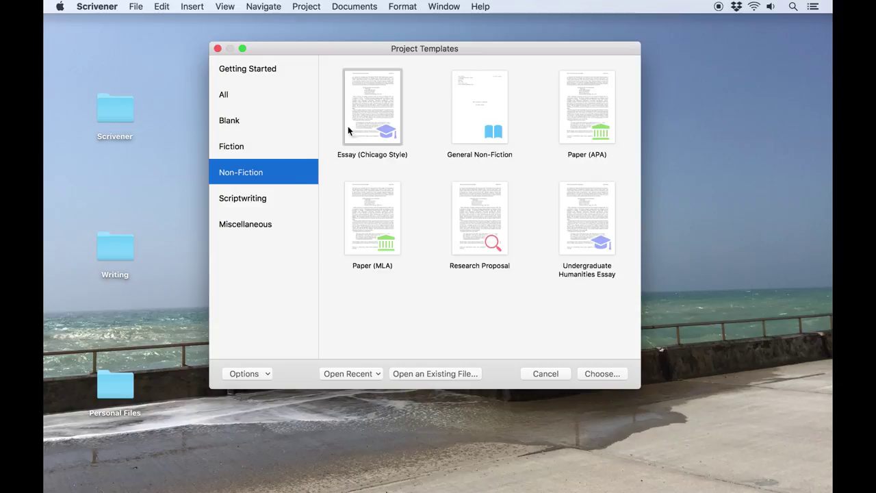
click(370, 123)
click(370, 211)
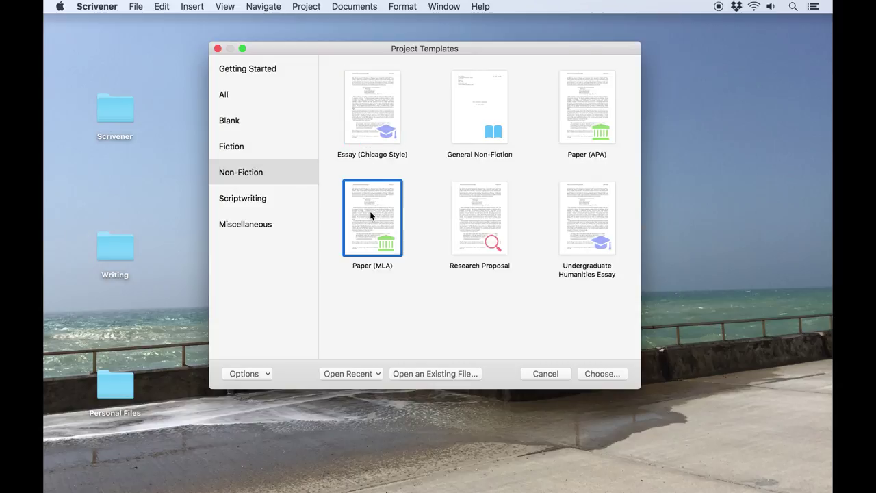
click(488, 108)
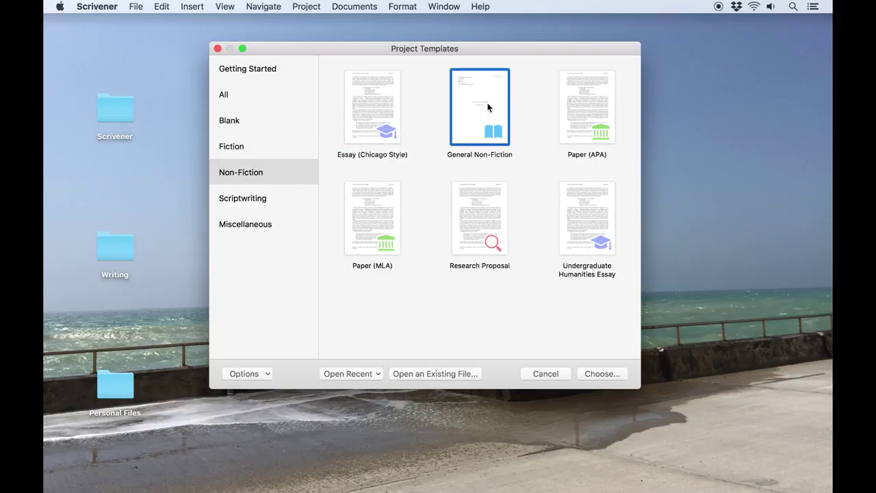
click(286, 199)
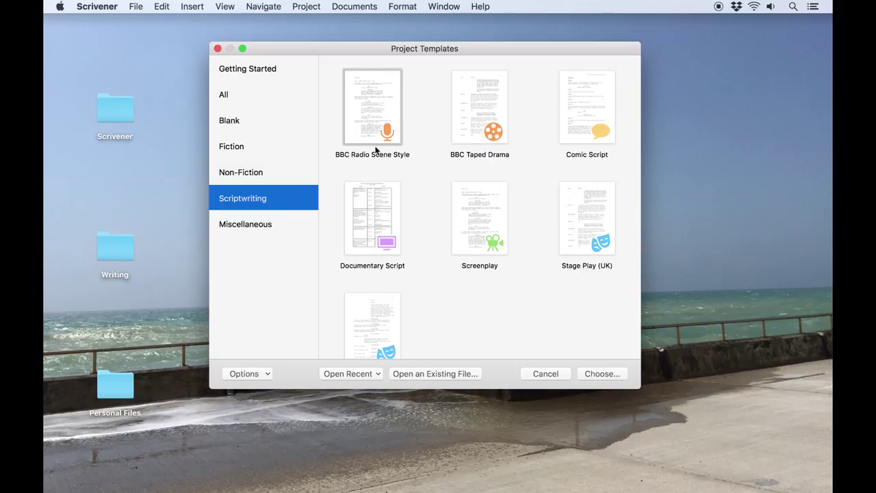
scroll(375, 150, down, 2)
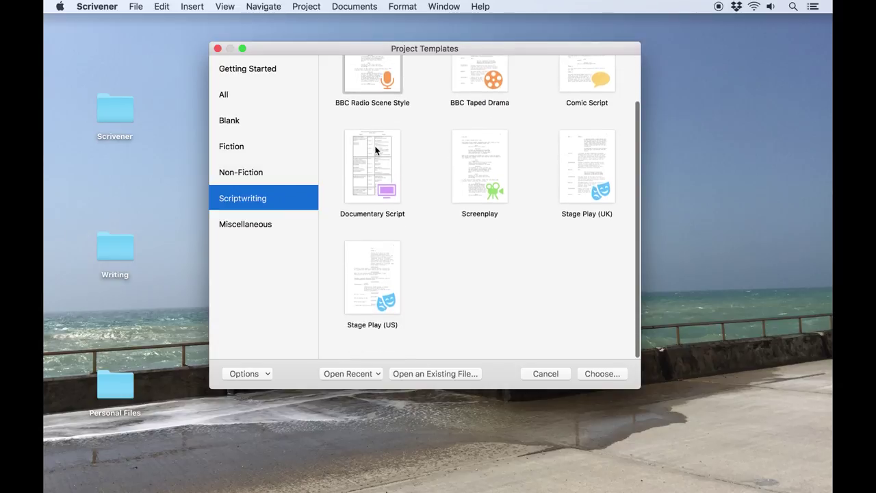
click(282, 224)
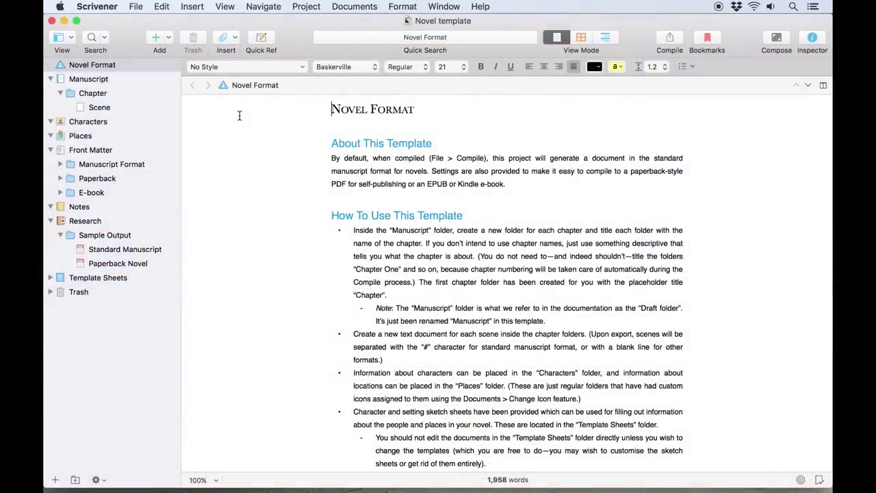
Inspect the empty Scene document and the Chapter folder's contents
click(104, 97)
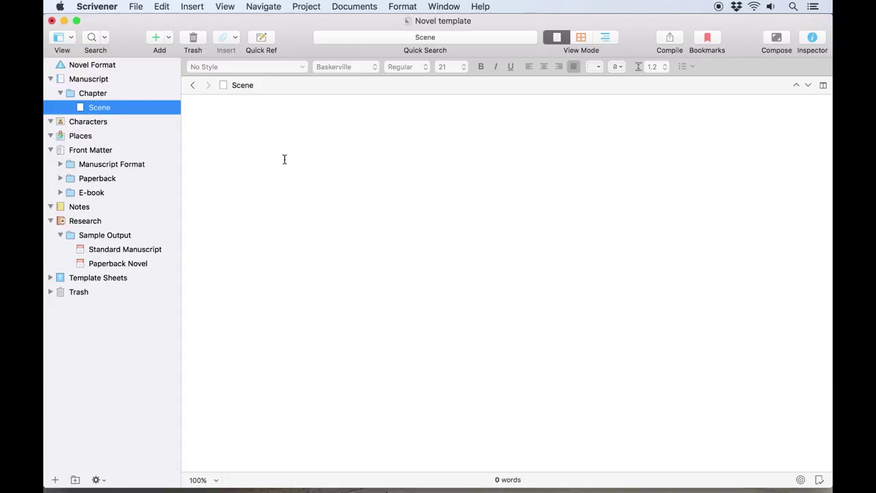
click(298, 164)
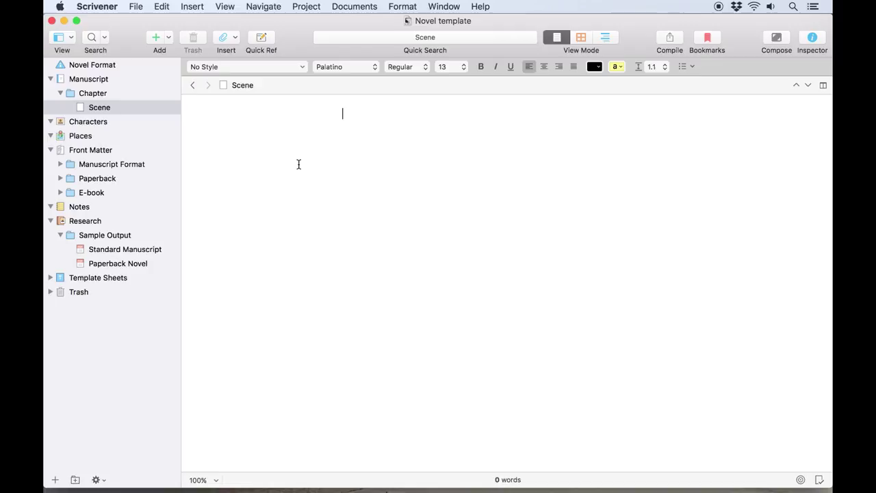
click(104, 96)
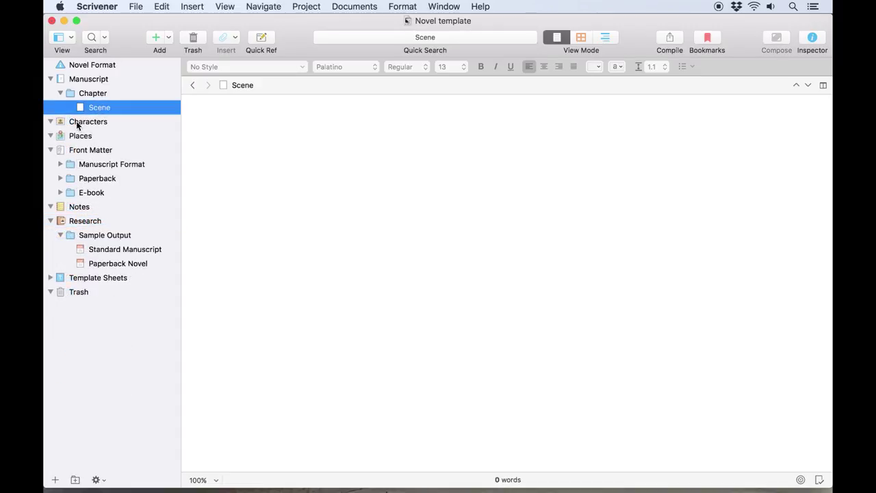
Select Characters and Places together, drag them under Notes, then into the Trash
click(80, 123)
shift+click(80, 137)
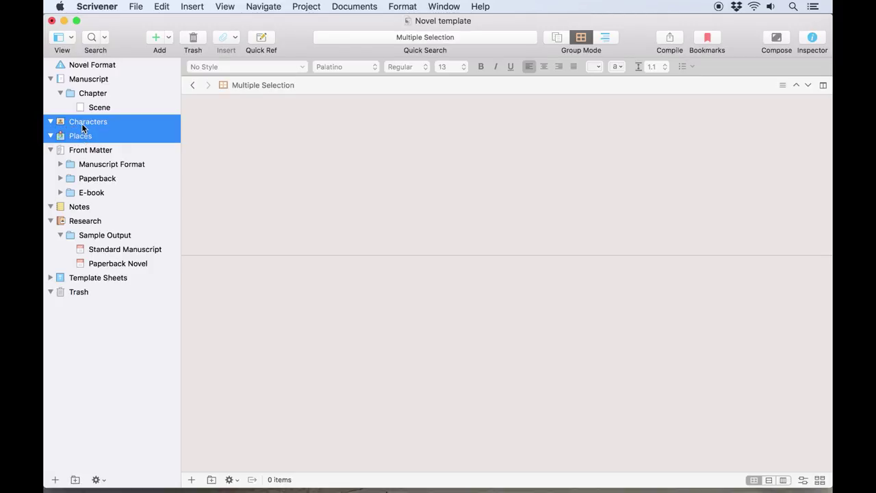
drag(82, 128, 60, 217)
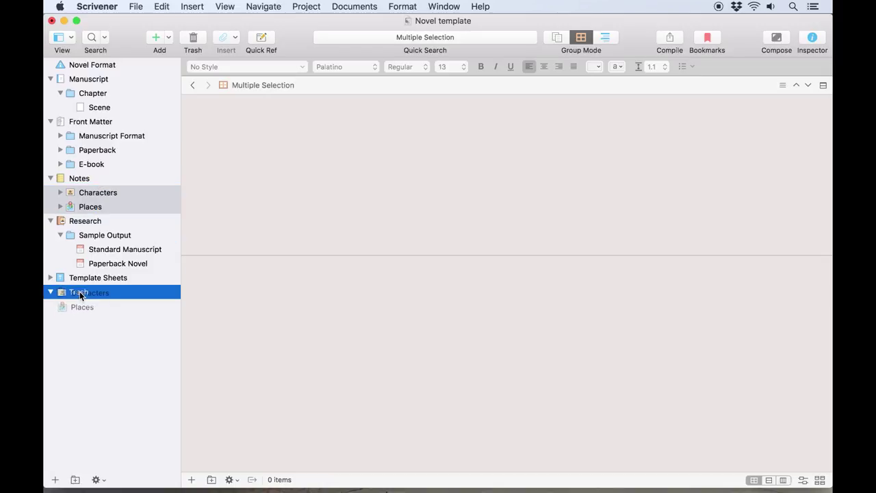
mouse_move(87, 196)
mouse_down()
mouse_move(79, 292)
mouse_move(374, 100)
mouse_up()
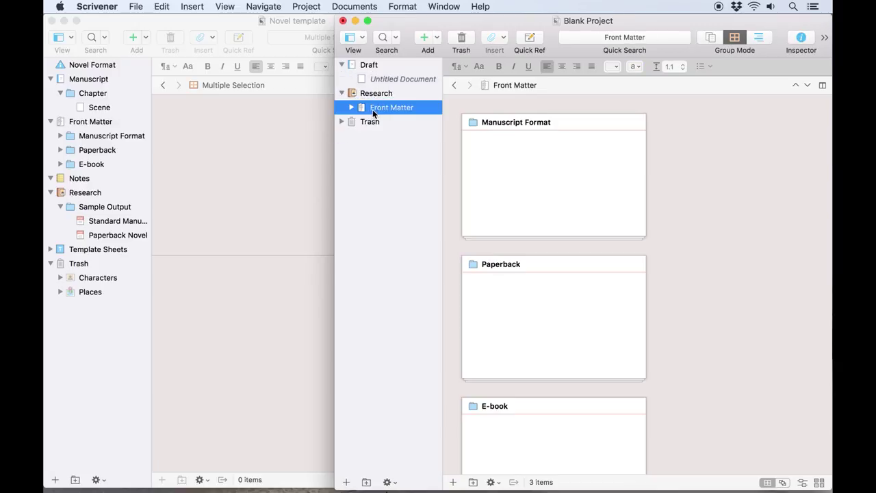
Move Front Matter to the root and expand Front Matter, Manuscript Format, Paperback and E-book
drag(358, 111, 359, 121)
click(342, 108)
click(351, 122)
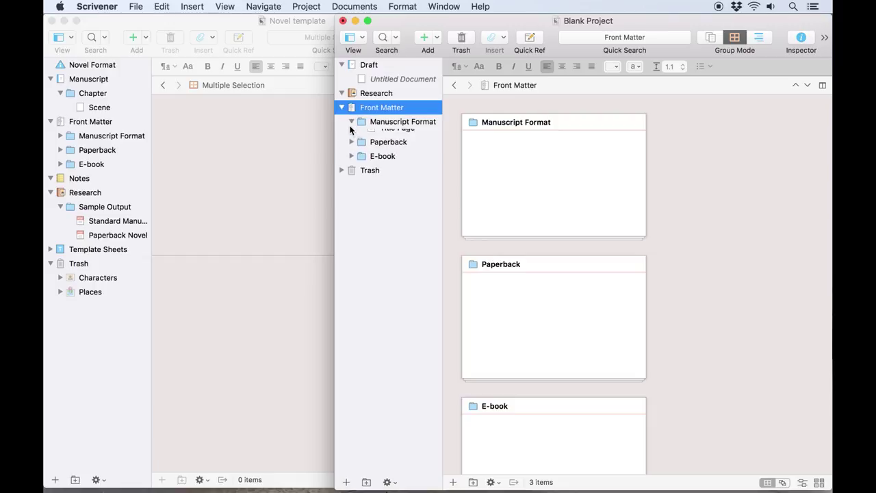
click(351, 150)
click(351, 221)
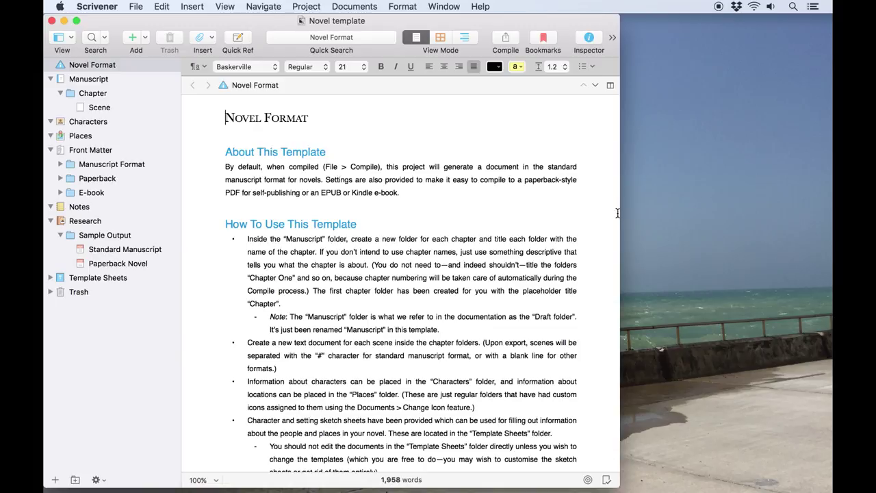
Place the windows side by side and add a Novel Format item with the triangle icon above Draft
drag(619, 214, 502, 220)
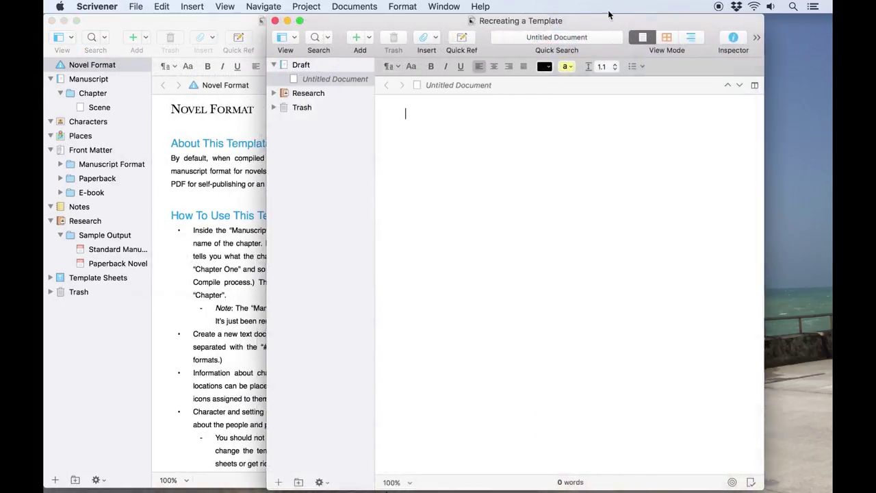
drag(608, 15, 677, 15)
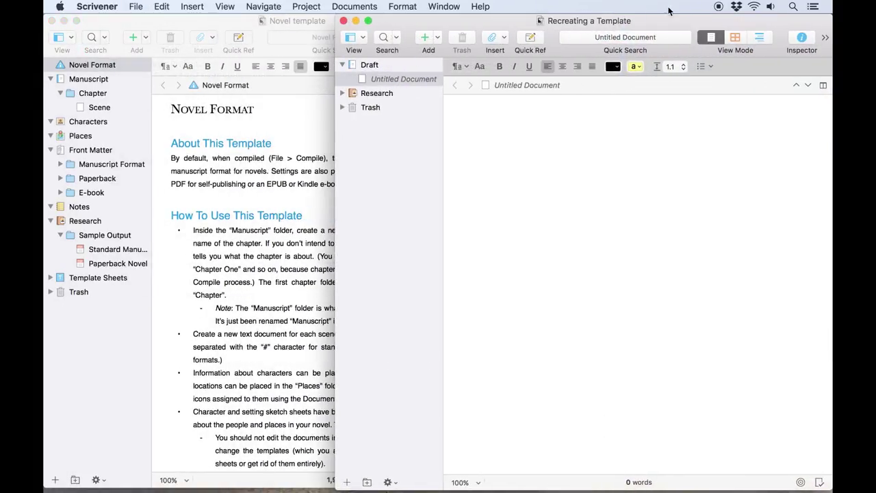
key(super+n)
text(Novel Format)
key(Return)
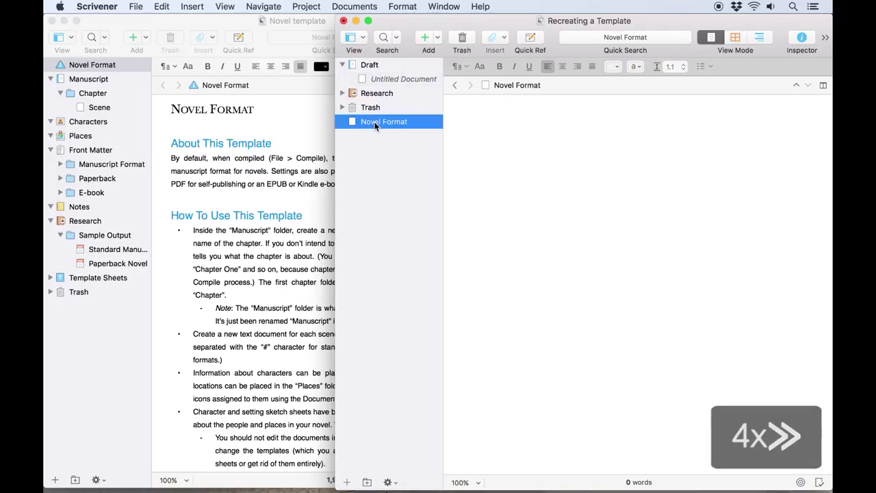
right_click(383, 121)
click(572, 335)
drag(383, 121, 345, 60)
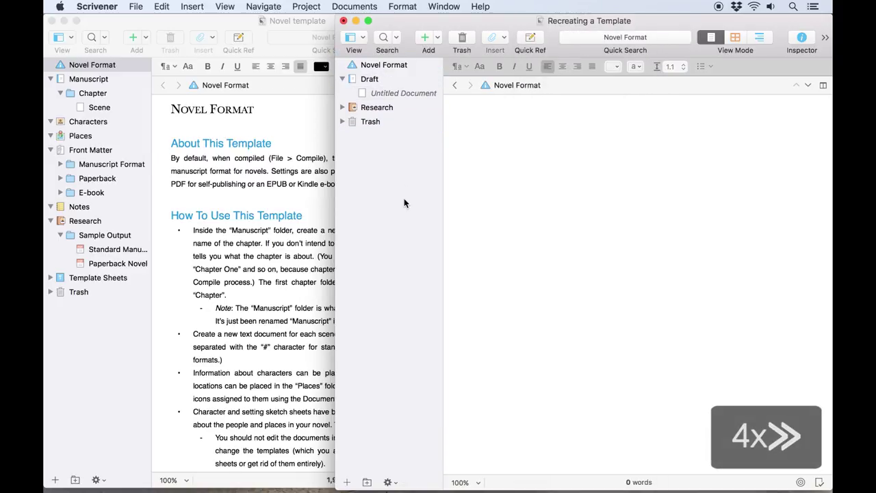
Rename Draft to Manuscript and add a Chapter folder containing a Scene document
double_click(369, 79)
text(Manuscript)
key(Return)
key(super+alt+n)
text(Chapter)
key(Return)
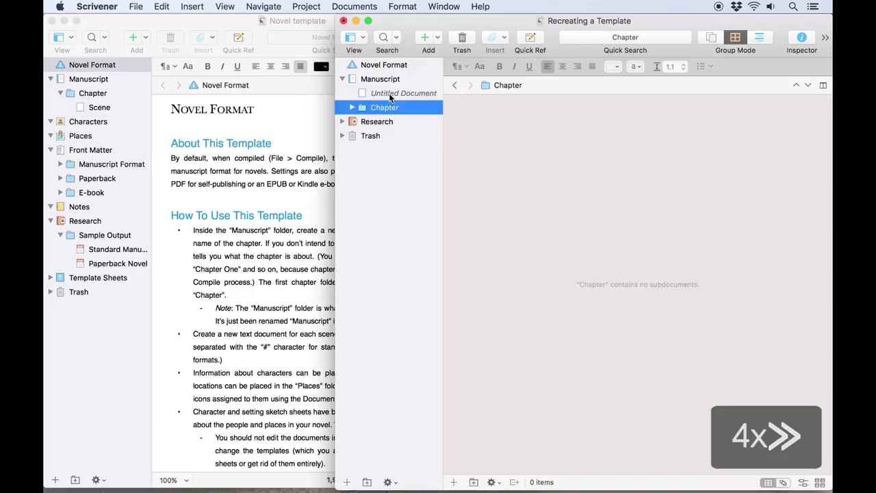
key(super+n)
text(Scene)
key(Return)
Add a Characters folder with the characters icon, followed by a Places folder
key(super+alt+n)
text(Characters)
key(Return)
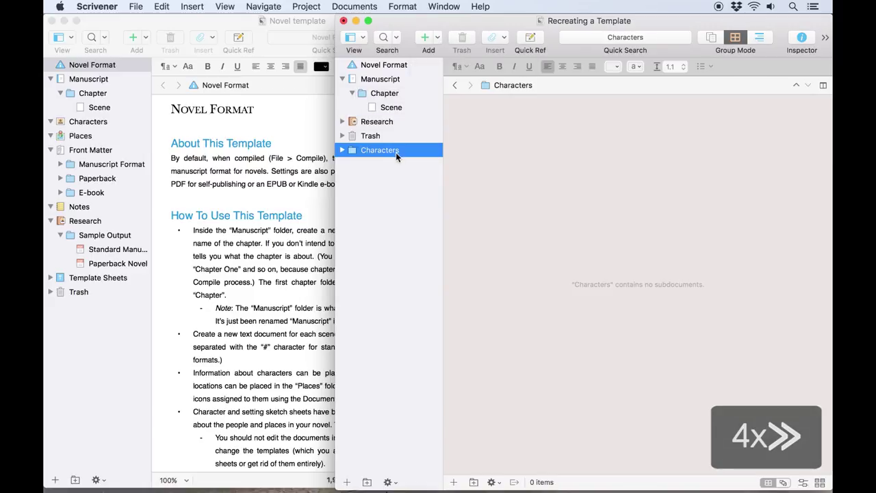
right_click(395, 150)
click(706, 219)
key(super+alt+n)
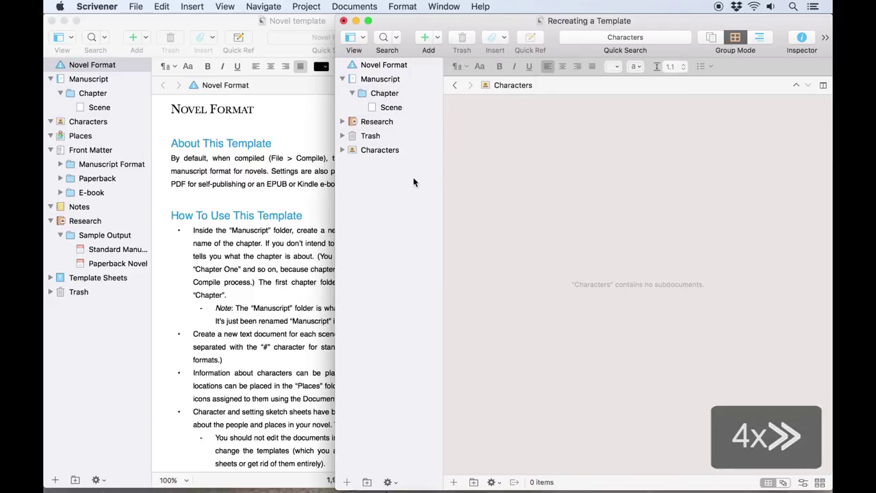
text(Places)
key(Return)
Give Places a new icon and add a Front Matter folder below it
right_click(397, 166)
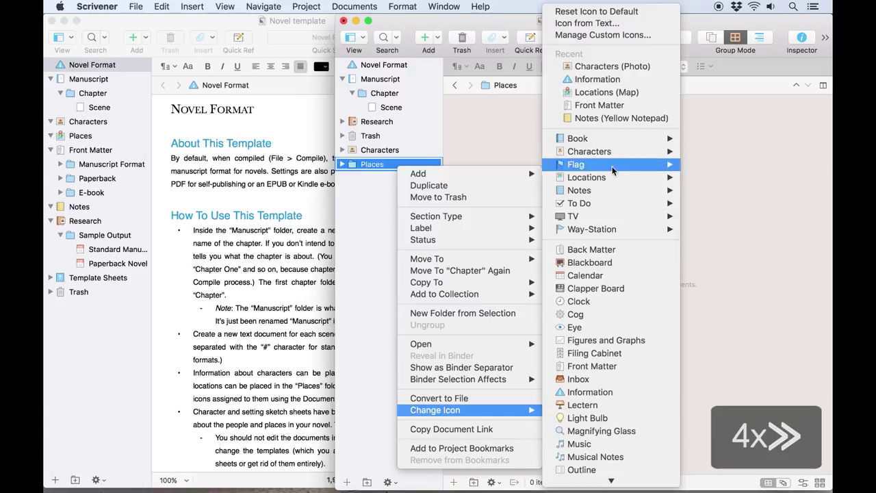
click(734, 191)
key(super+alt+n)
text(Front M)
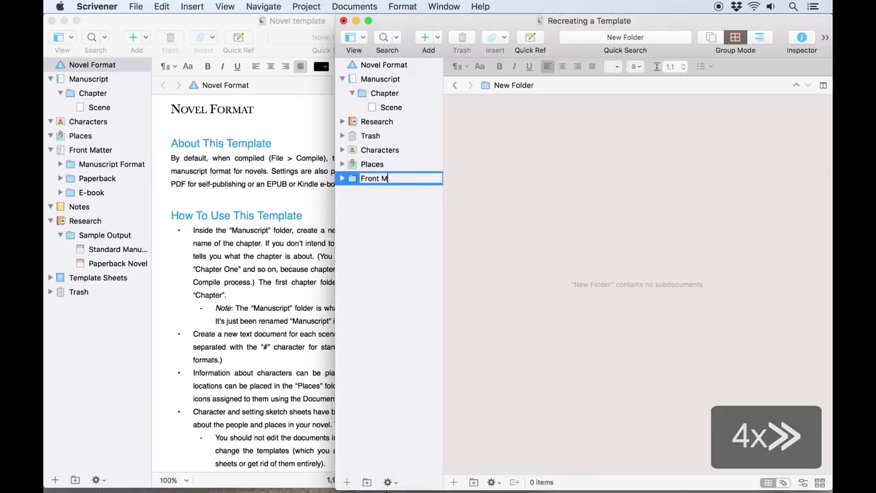
text(atter)
key(Return)
Nest Manuscript Format and E-book folders inside Front Matter and give Front Matter its icon
key(super+alt+n)
drag(380, 193, 367, 183)
text(Manus)
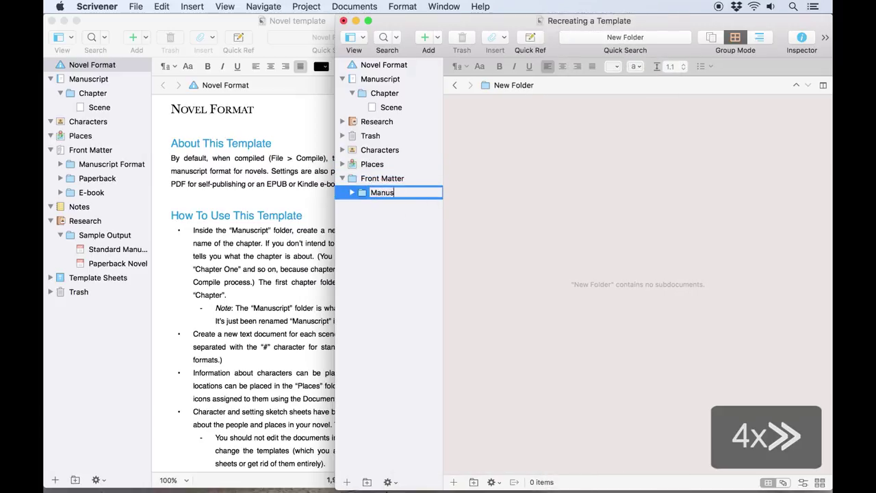
text(cript Format)
key(Return)
click(367, 482)
text(PaperbackE-book)
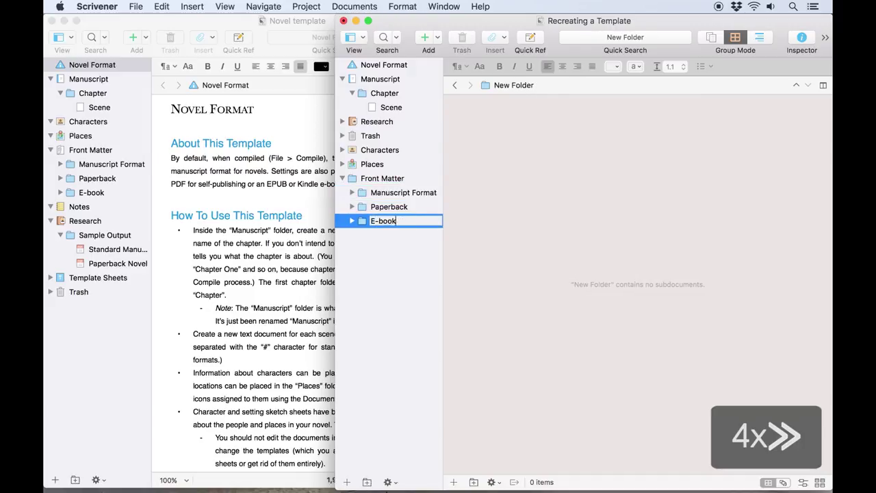
key(Return)
right_click(378, 176)
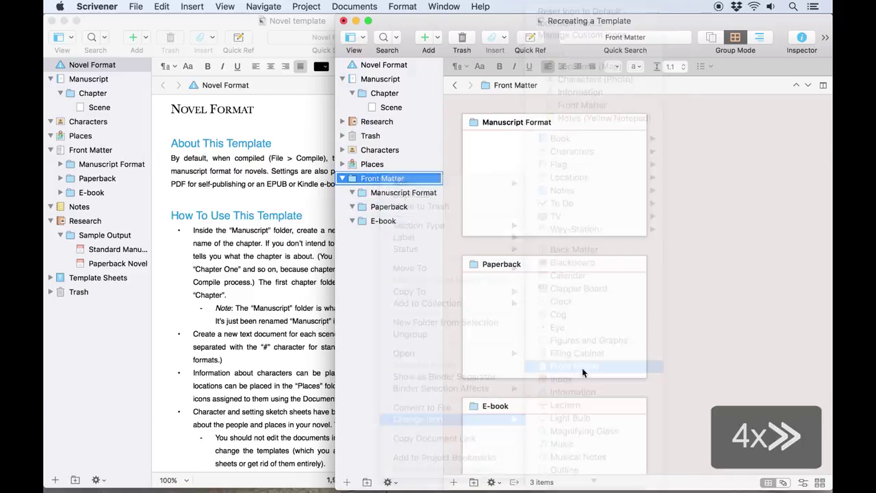
click(581, 368)
Add a Notes folder with the yellow notepad icon and move Research and Trash below it
key(super+alt+n)
text(Notes)
key(Return)
right_click(383, 234)
mouse_move(421, 428)
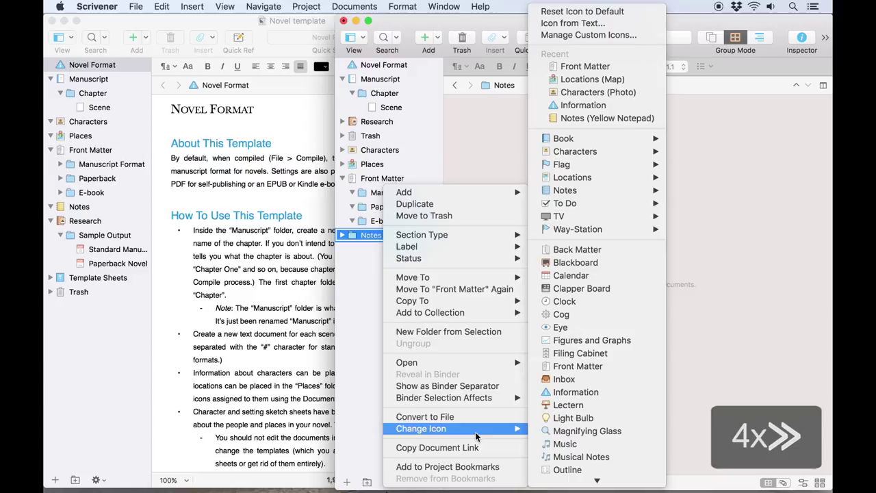
click(691, 242)
click(376, 122)
shift+click(370, 135)
drag(370, 136, 376, 247)
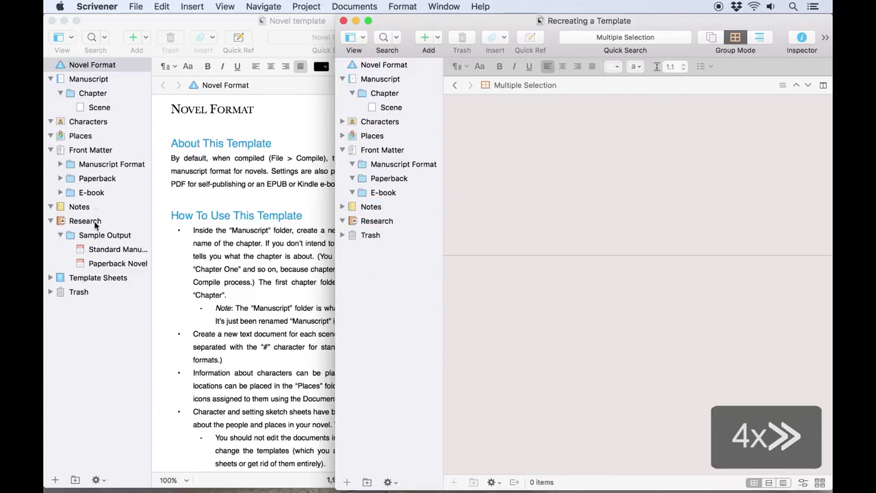
Expand the template's front matter folders and copy the Paperback pages into the new project
click(60, 164)
click(60, 192)
click(60, 263)
click(106, 206)
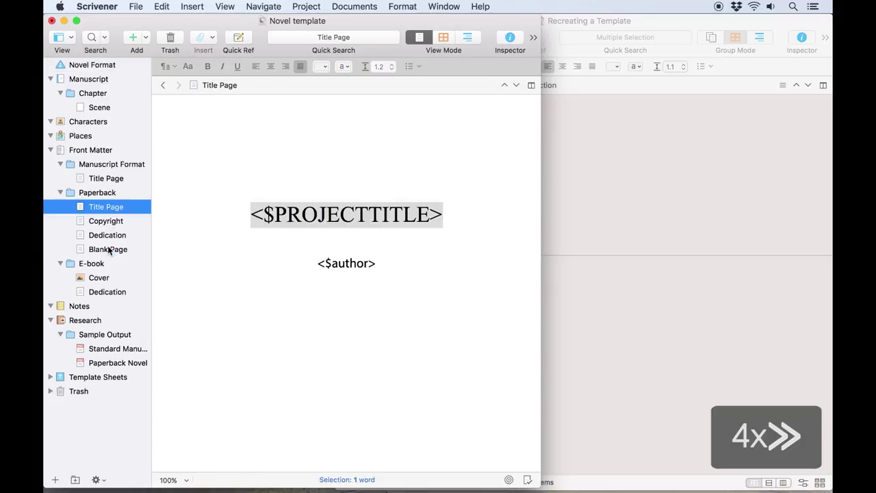
shift+click(108, 249)
click(607, 244)
drag(106, 220, 376, 179)
Copy the Title Page, E-book Cover and Dedication, and Sample Output into Research
drag(101, 180, 403, 165)
click(397, 206)
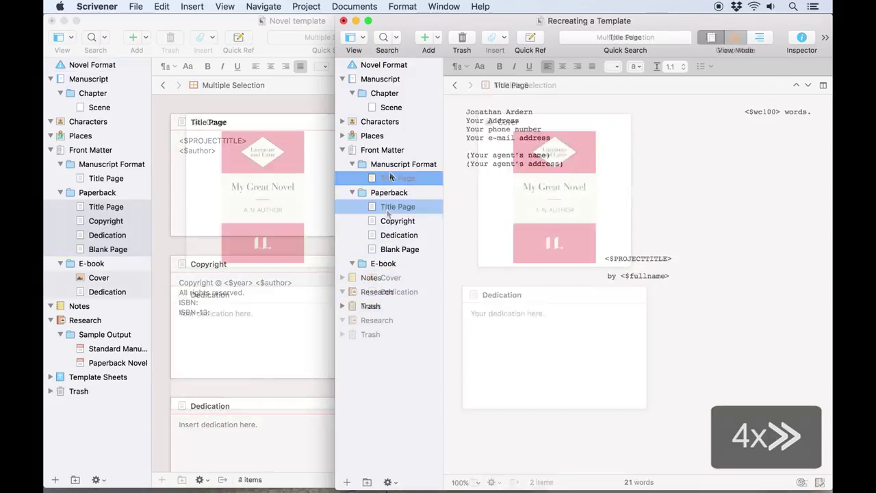
click(99, 277)
shift+click(108, 291)
drag(99, 277, 393, 294)
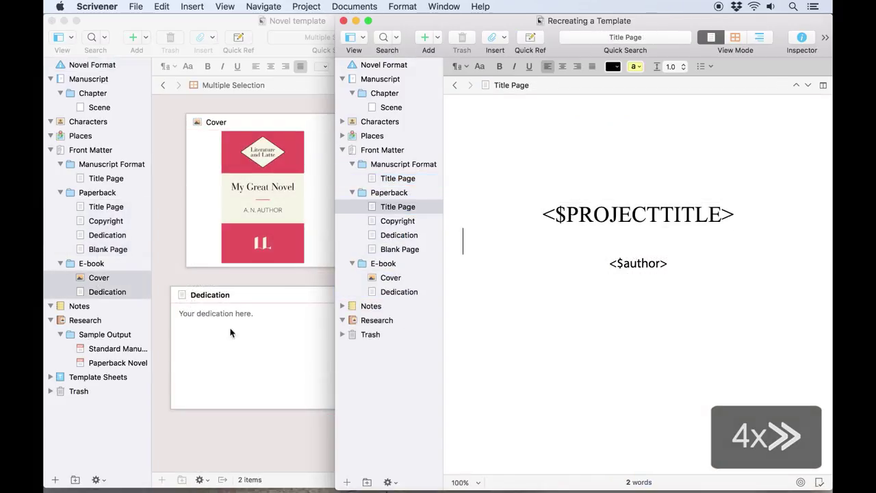
drag(106, 336, 377, 319)
Create a new folder named Template Sheets
click(367, 482)
text(Template)
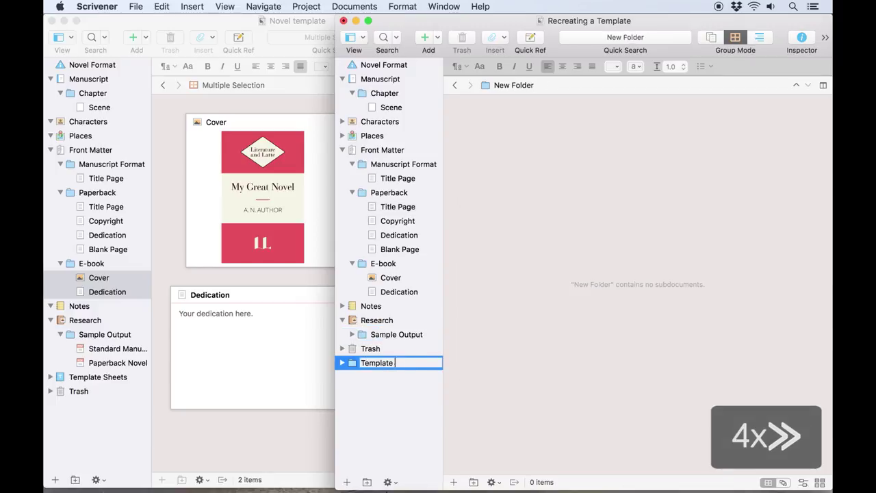
text( Sheets)
key(Return)
Drag Character Sketch and Setting Sketch from the Novel template into Template Sheets and check each
click(53, 381)
click(108, 390)
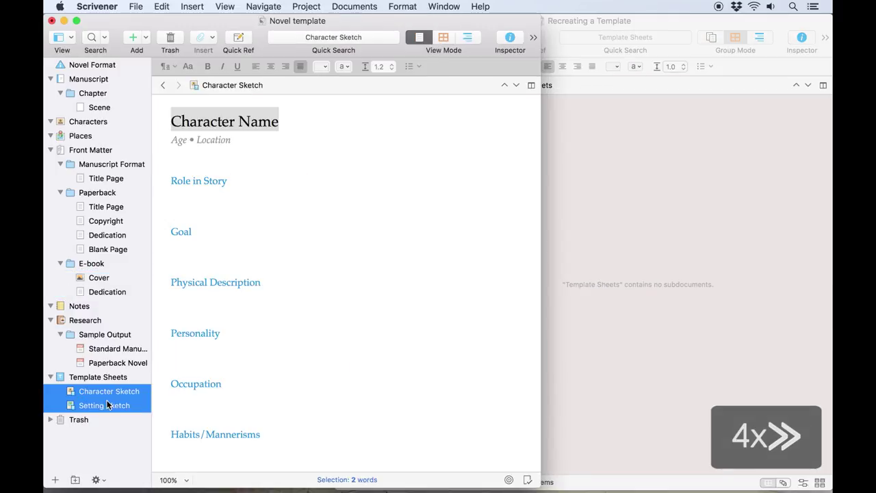
drag(104, 405, 390, 377)
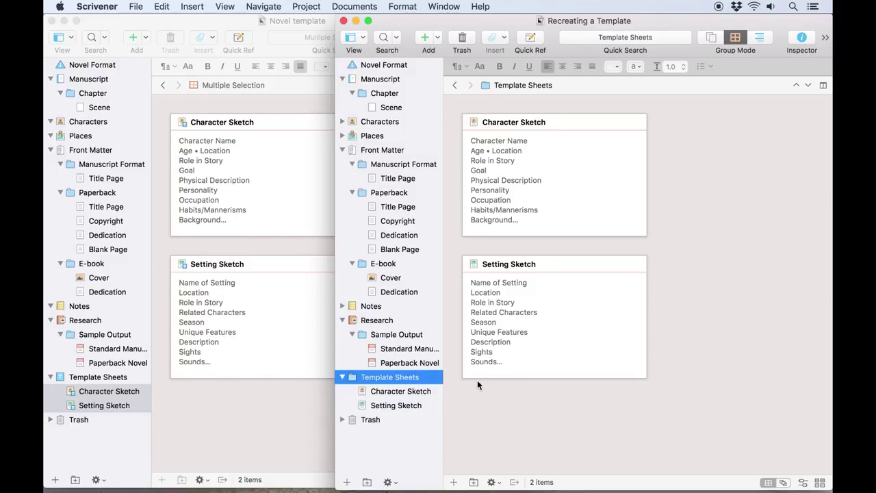
click(420, 394)
click(414, 406)
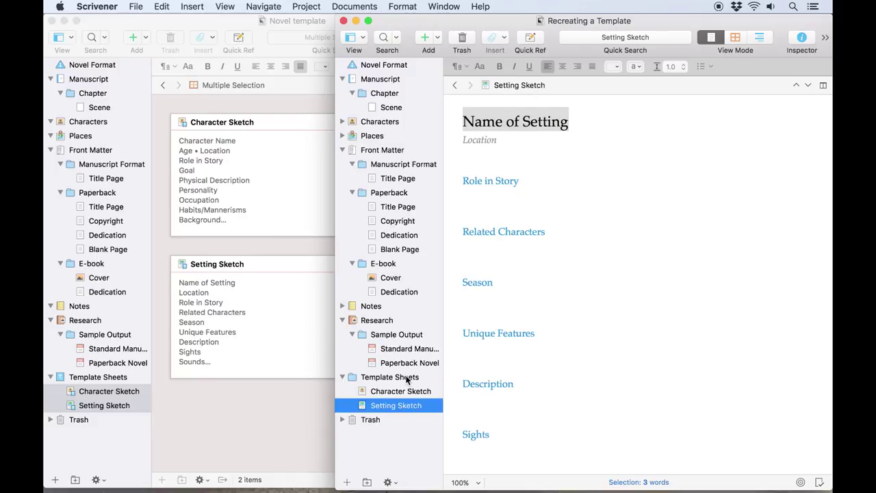
click(407, 378)
In Project Settings > Special Folders, set Templates Folder to Template Sheets and confirm
click(297, 6)
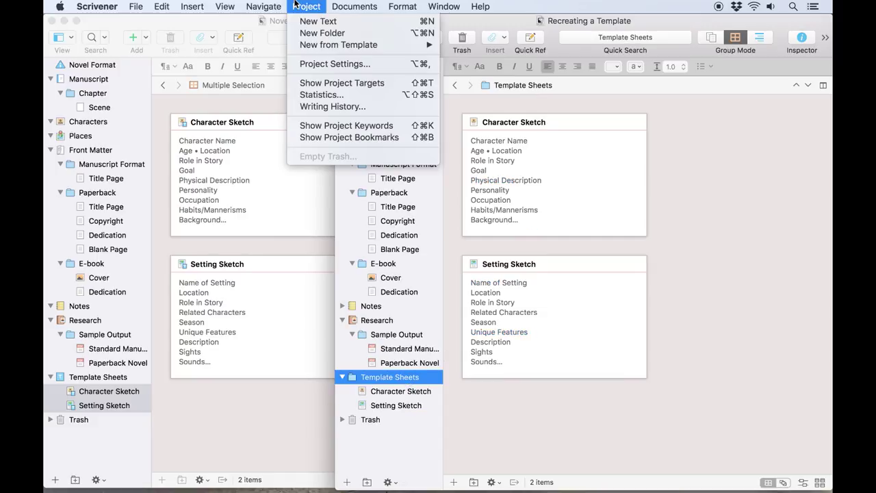
click(301, 66)
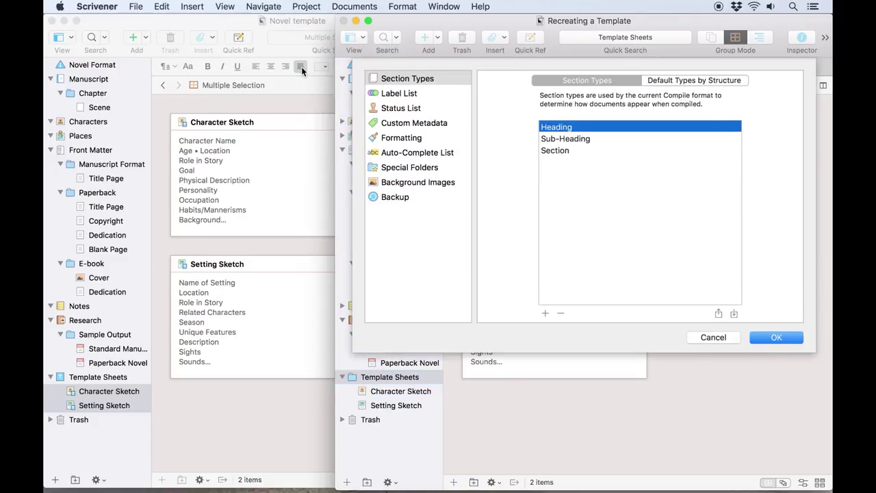
click(384, 168)
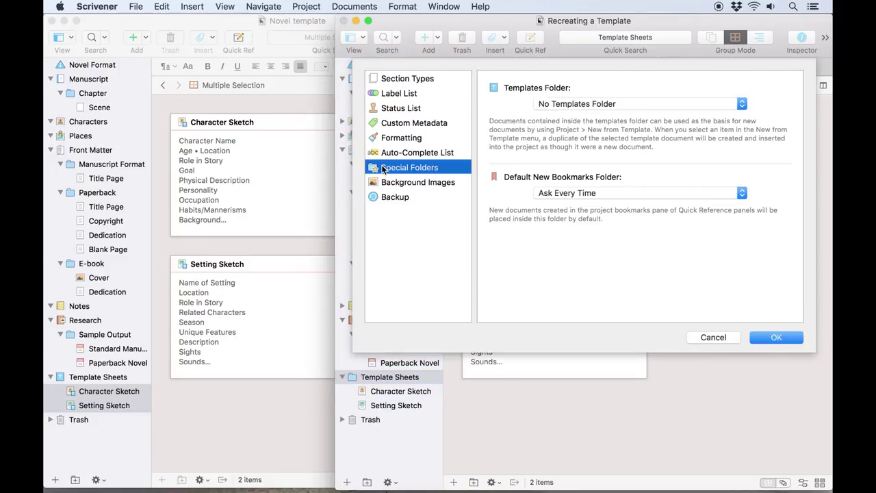
click(594, 104)
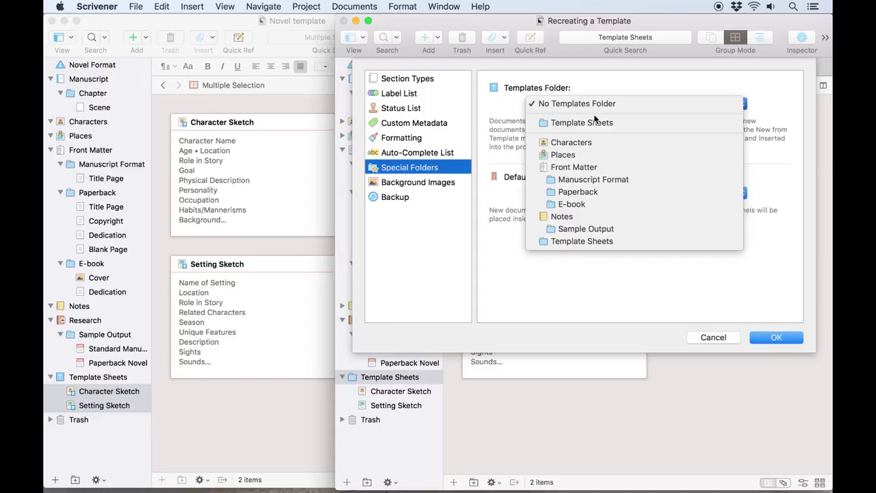
click(594, 122)
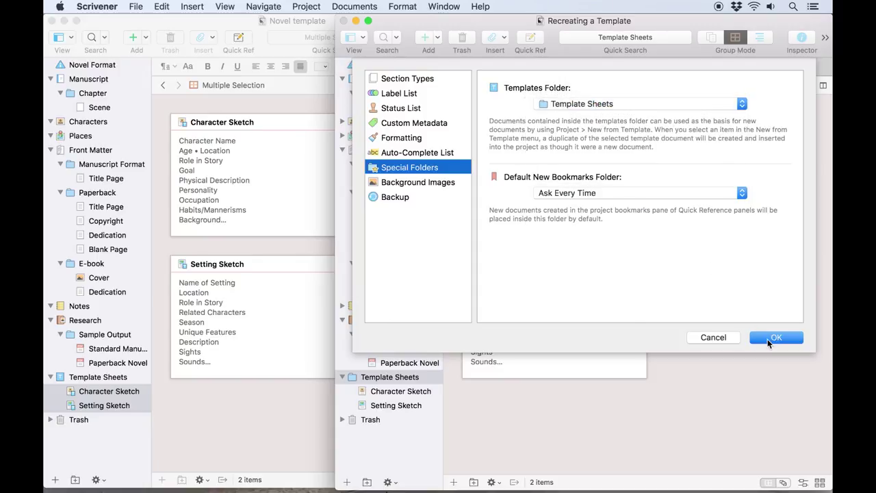
click(772, 338)
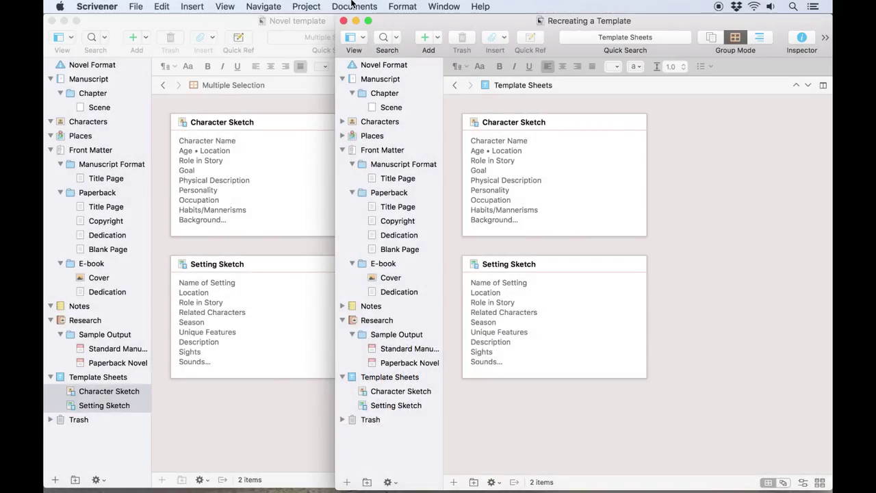
click(438, 39)
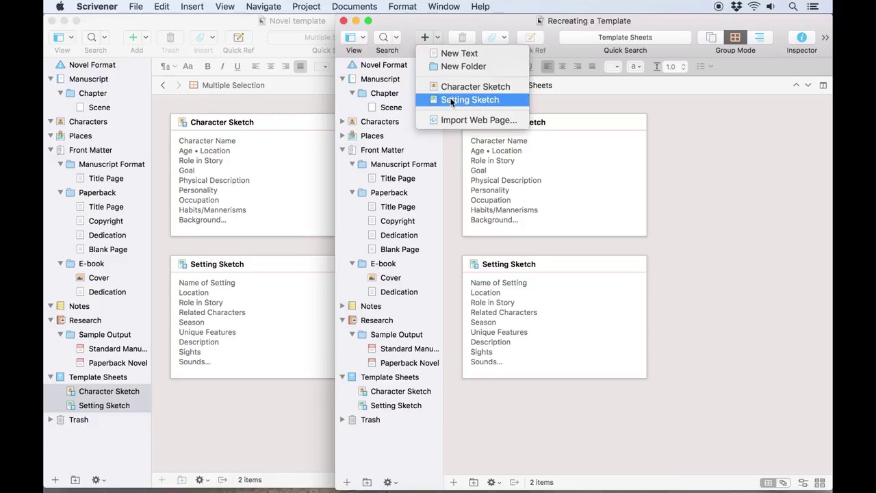
click(388, 438)
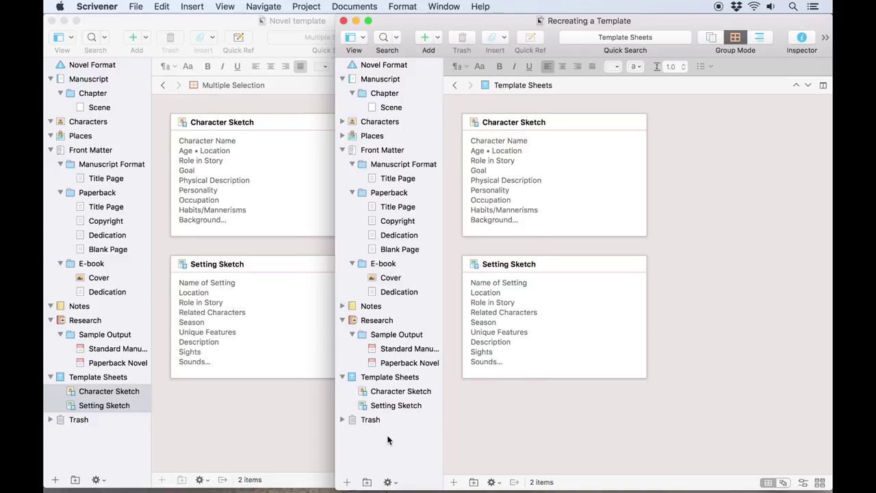
right_click(388, 438)
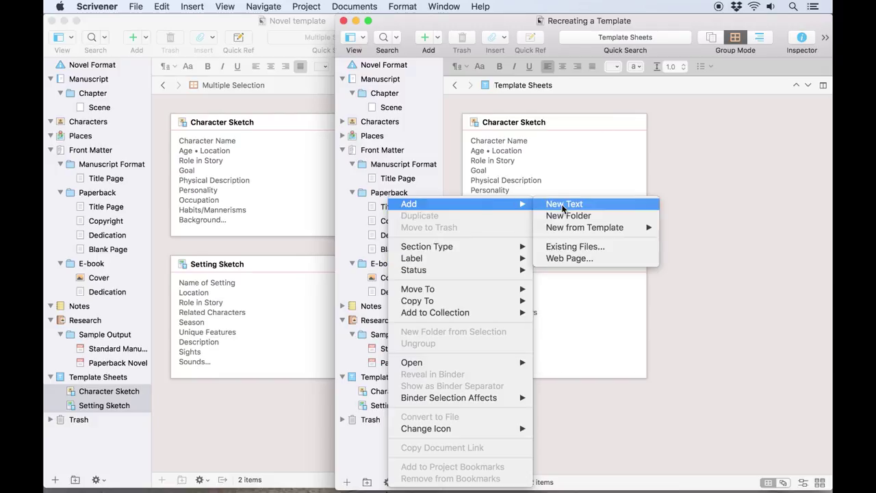
mouse_move(585, 228)
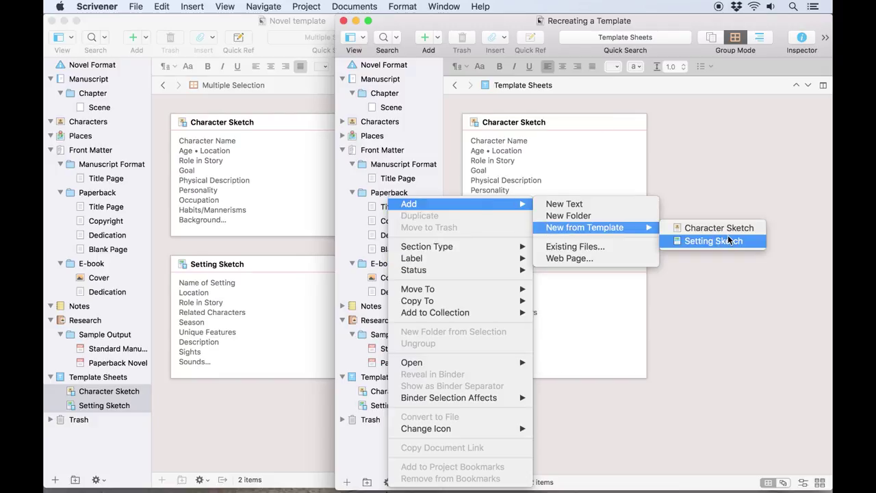
click(750, 163)
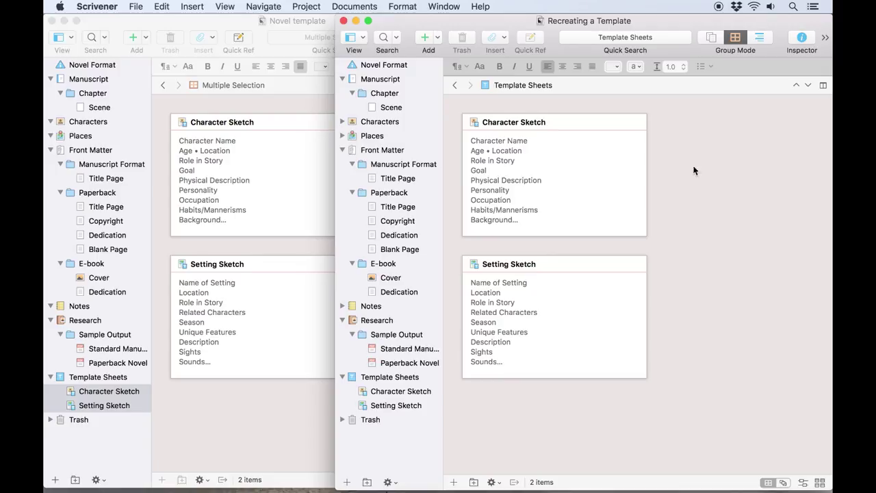
Close the Novel template, widen the project window, and start File > Save as Template past the warning
click(51, 20)
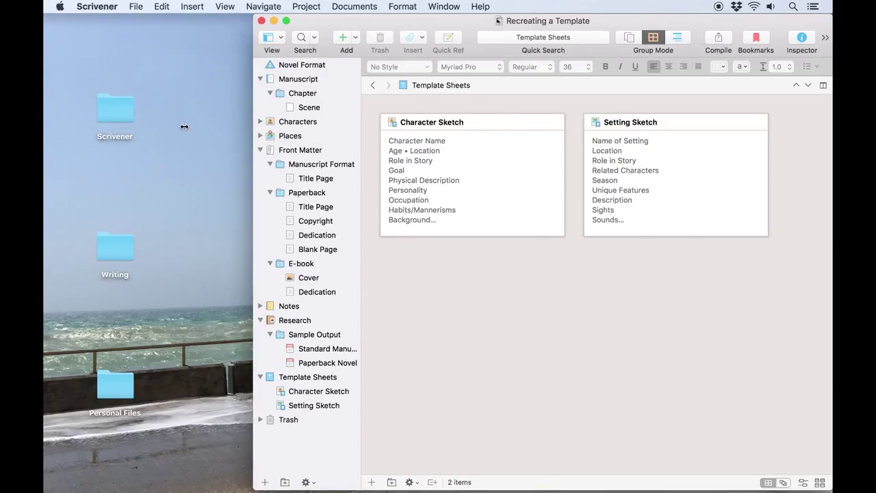
drag(332, 142, 182, 130)
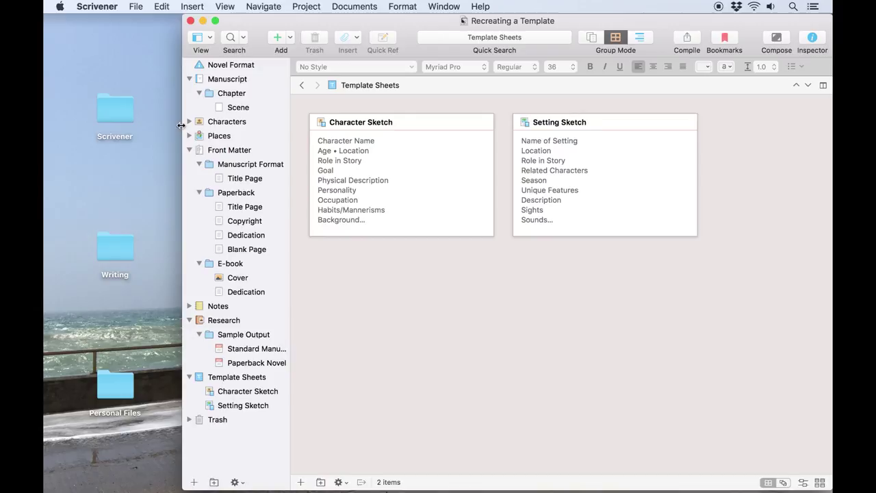
click(139, 6)
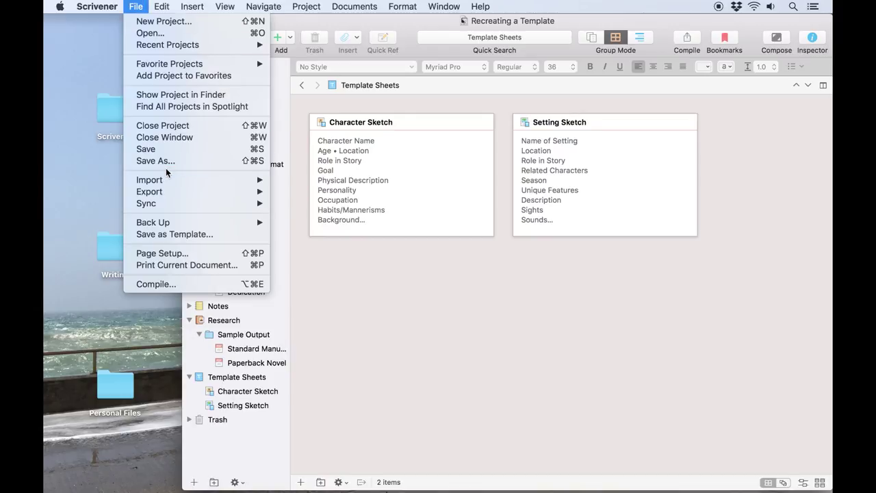
click(164, 233)
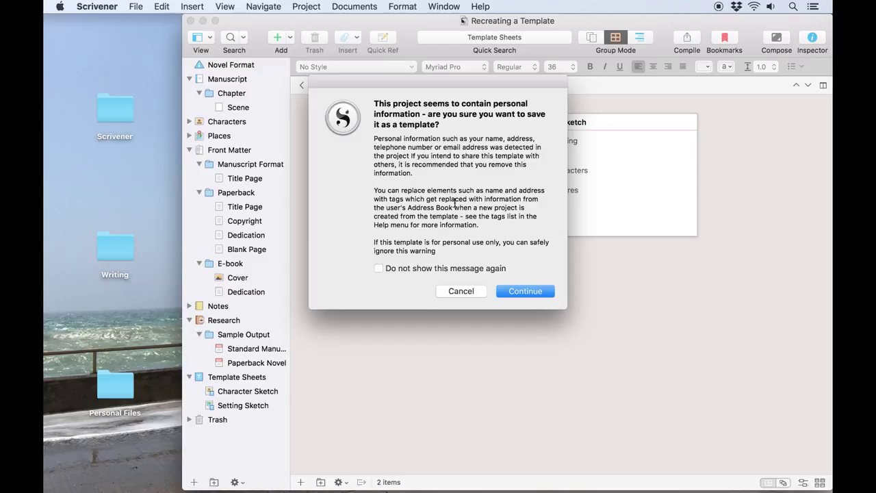
click(522, 291)
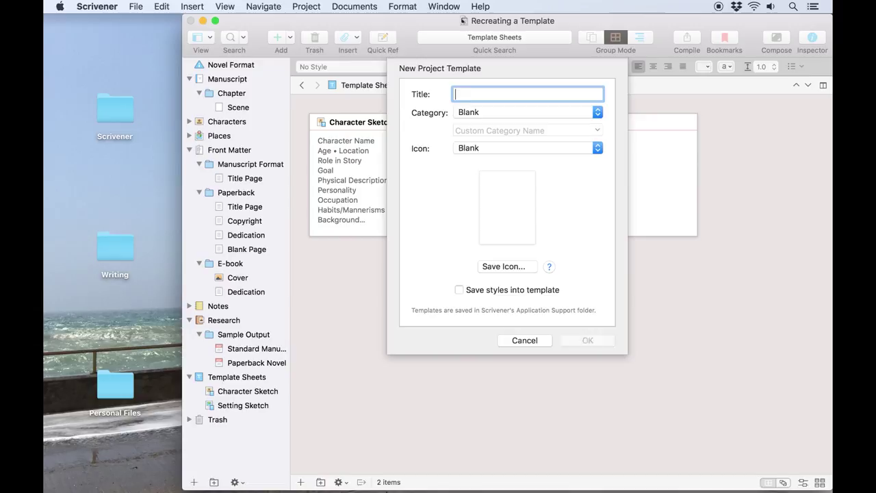
Title the template 'New Novel' in custom category 'My Category' with Manuscript icon and styles, then save
text(New Novel)
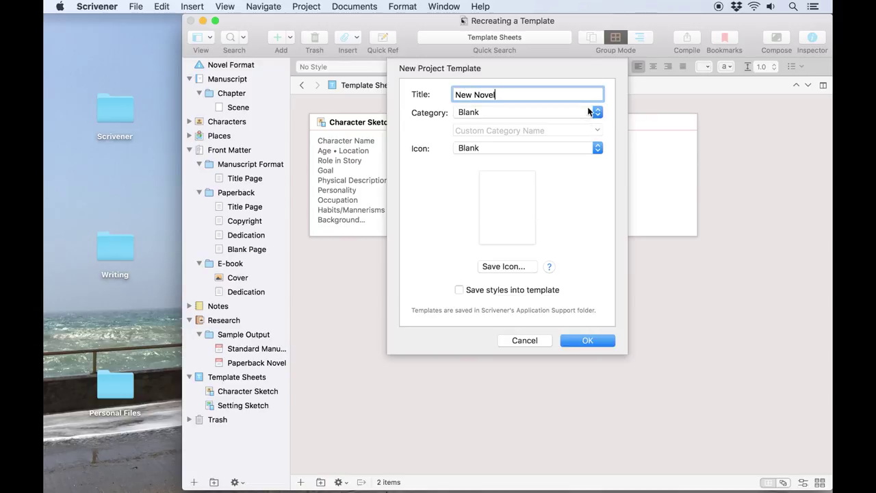
click(588, 112)
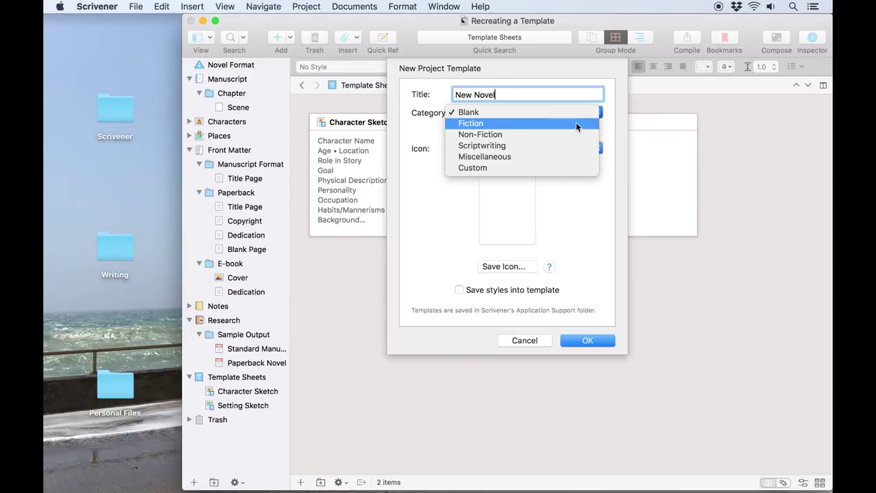
click(566, 168)
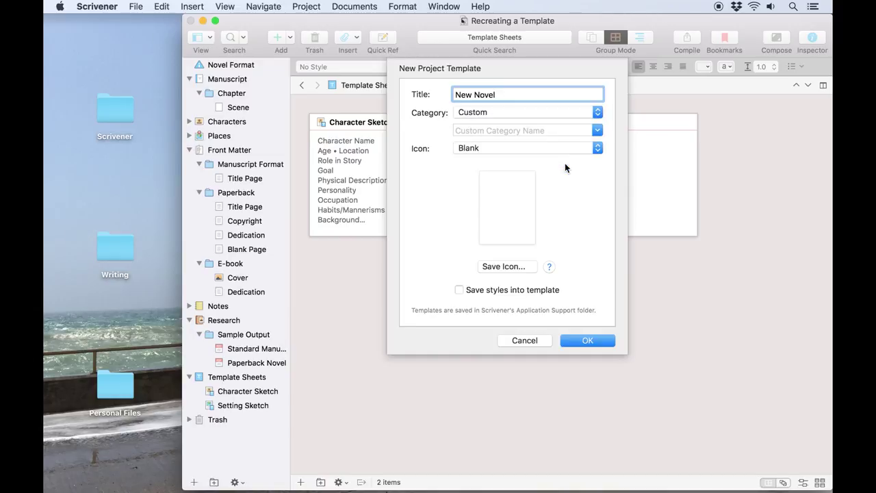
click(560, 131)
text(My Cate)
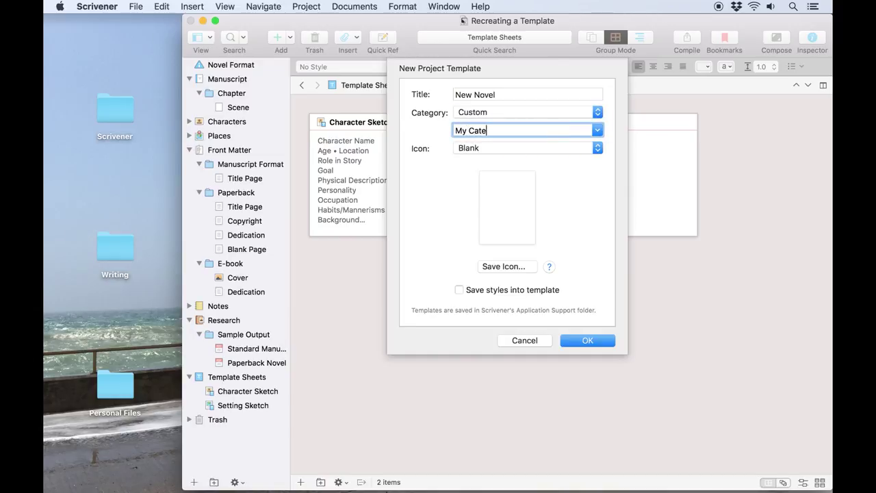
text(gory)
click(557, 148)
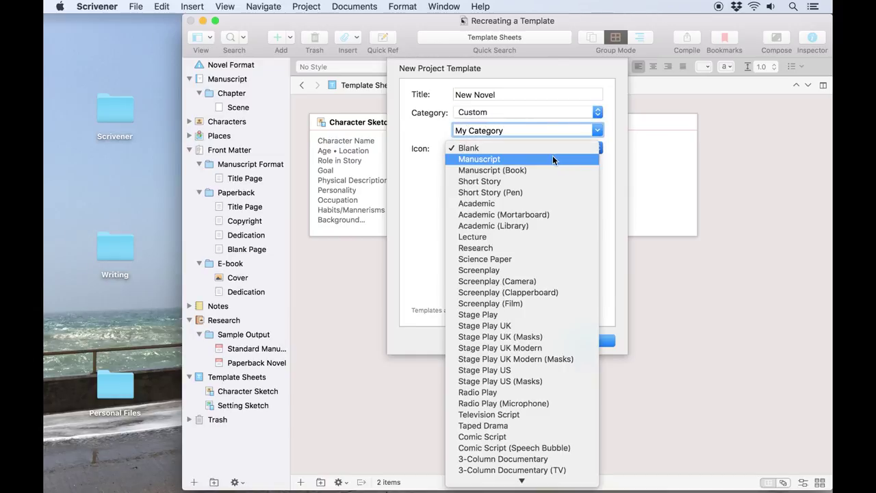
click(554, 159)
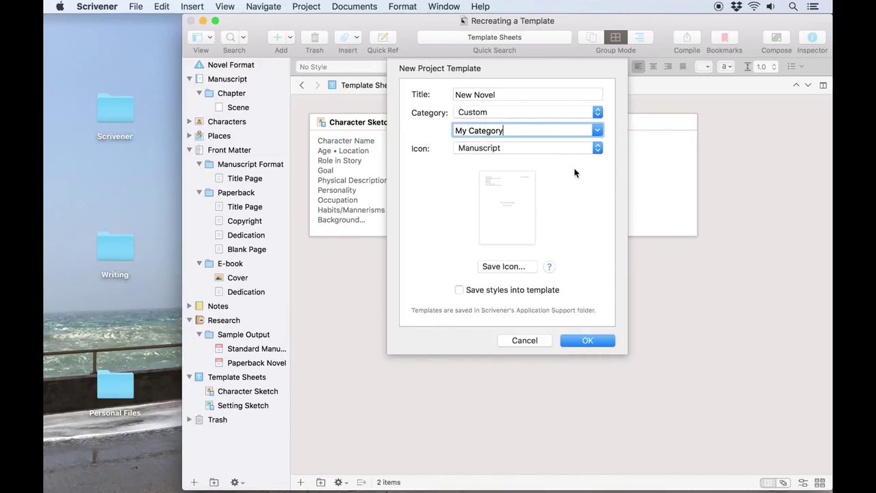
click(496, 293)
click(574, 340)
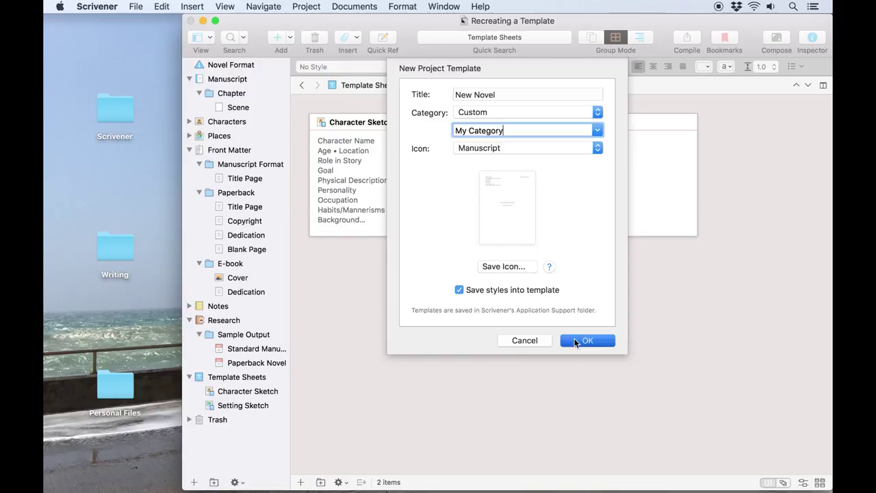
Start a new project and view the My Category templates to find New Novel
click(136, 6)
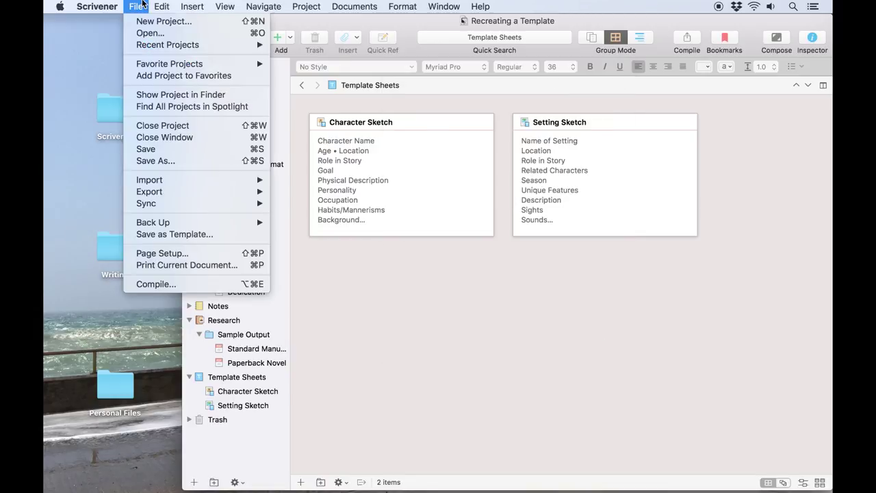
click(141, 21)
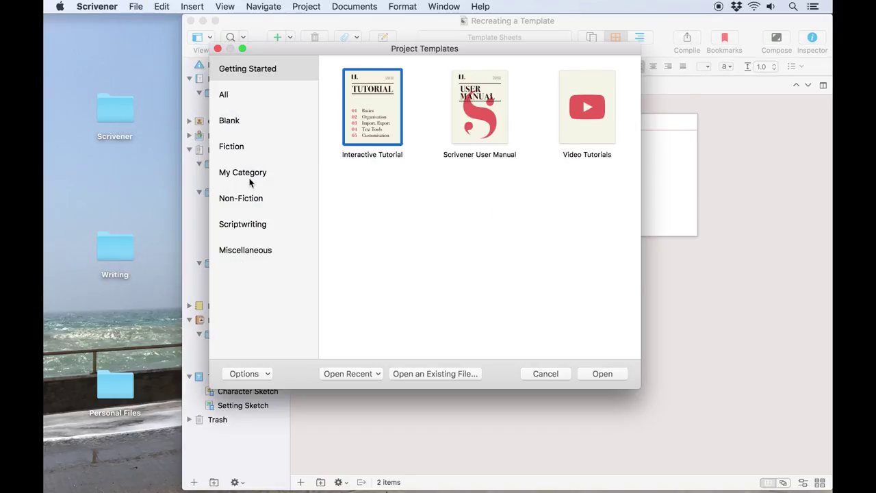
click(251, 179)
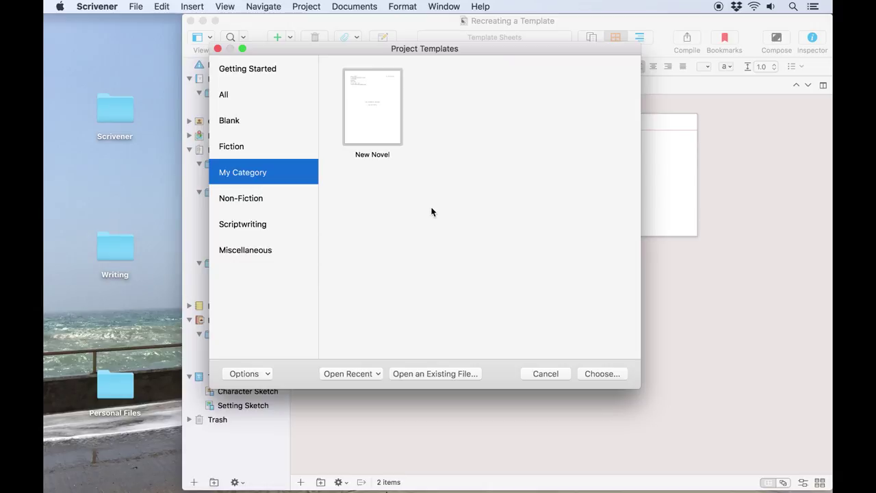